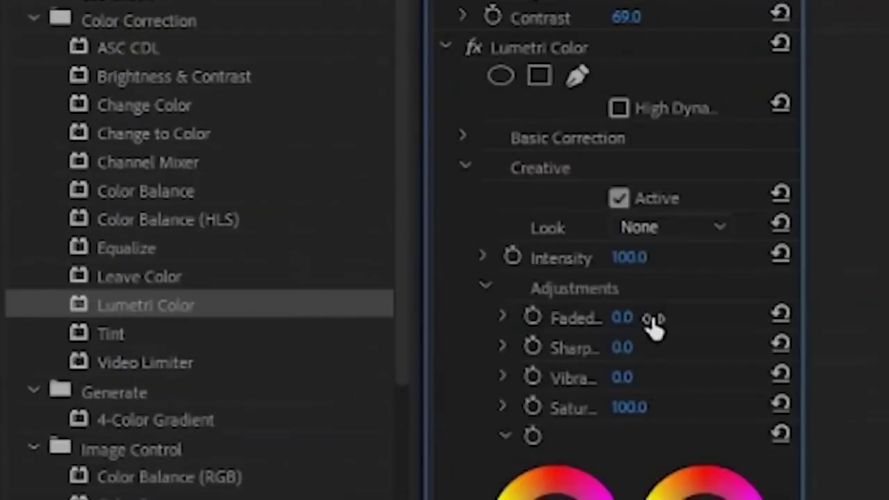
# - Launch Filmora X from its desktop shortcut and dismiss a stray context menu
pyautogui.scroll(-10, 608, 340)
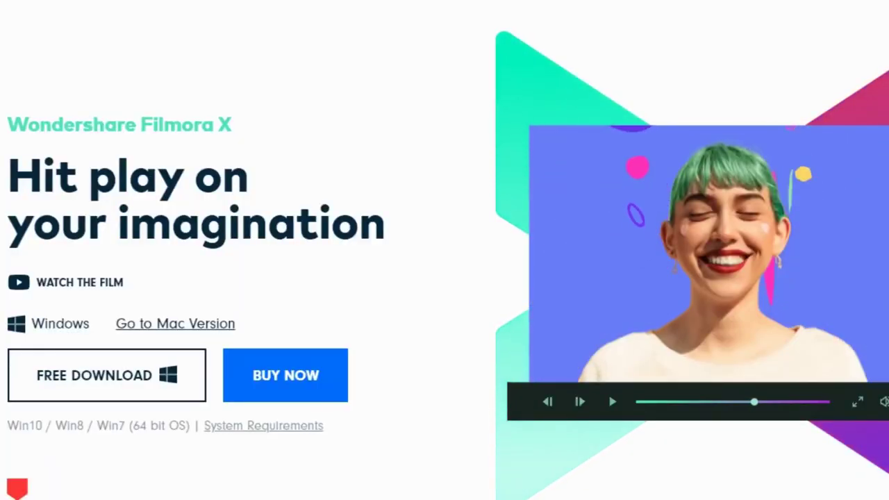
pyautogui.doubleClick(452, 181)
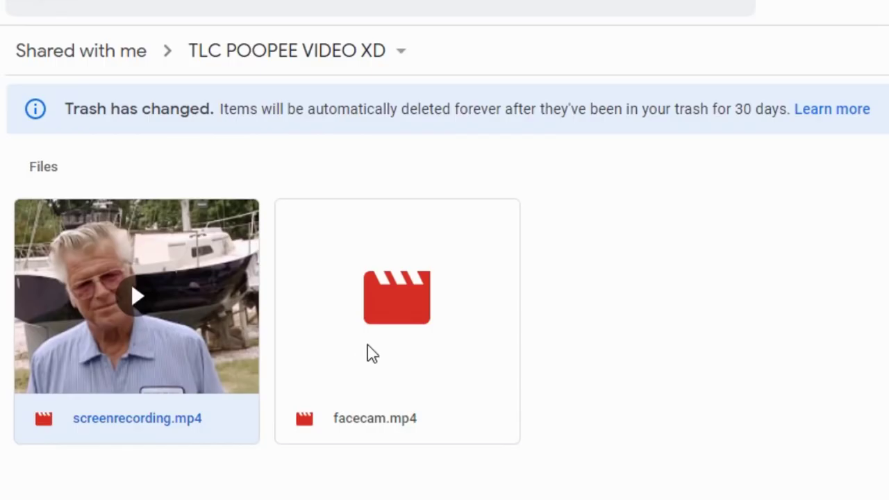
pyautogui.click(372, 353)
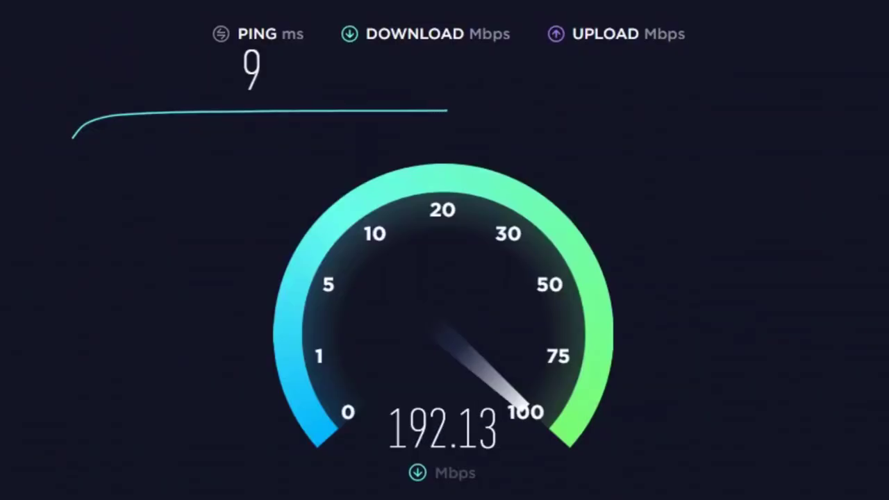
pyautogui.rightClick(31, 451)
pyautogui.press('Escape')
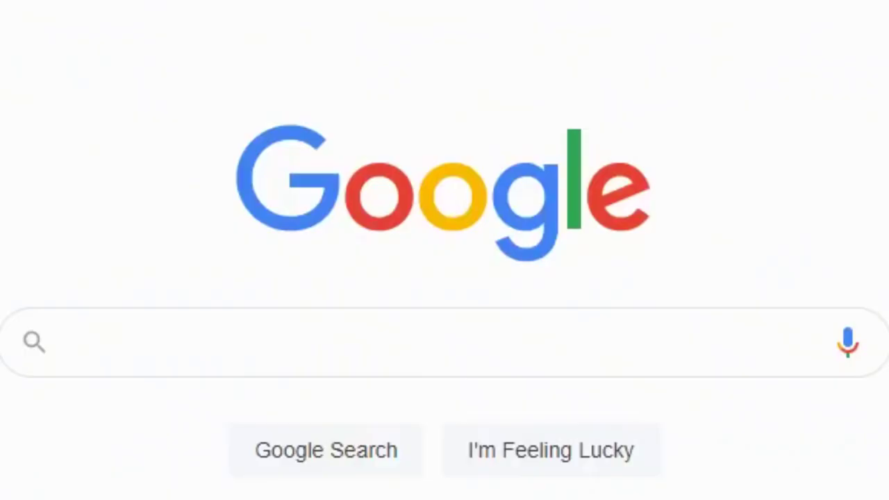
# - Search Google for the country with the fastest internet, which is Taiwan at 85.02 MB/S
pyautogui.click(256, 372)
pyautogui.write('whats the bez')
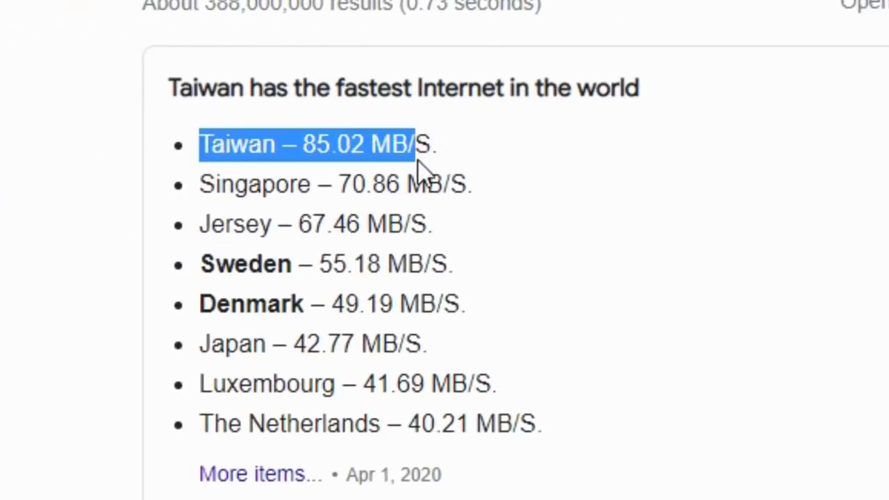
pyautogui.click(420, 166)
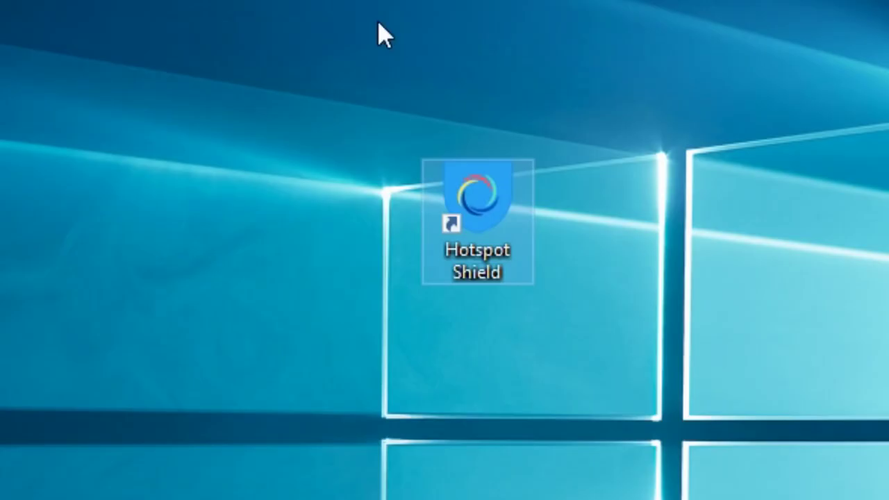
# - Start Hotspot Shield and connect the VPN through the Taiwan virtual location
pyautogui.doubleClick(485, 186)
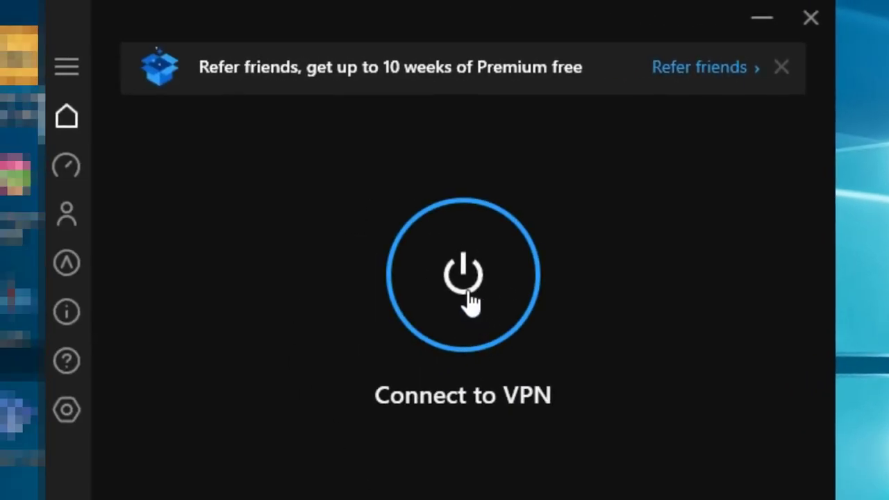
pyautogui.click(470, 300)
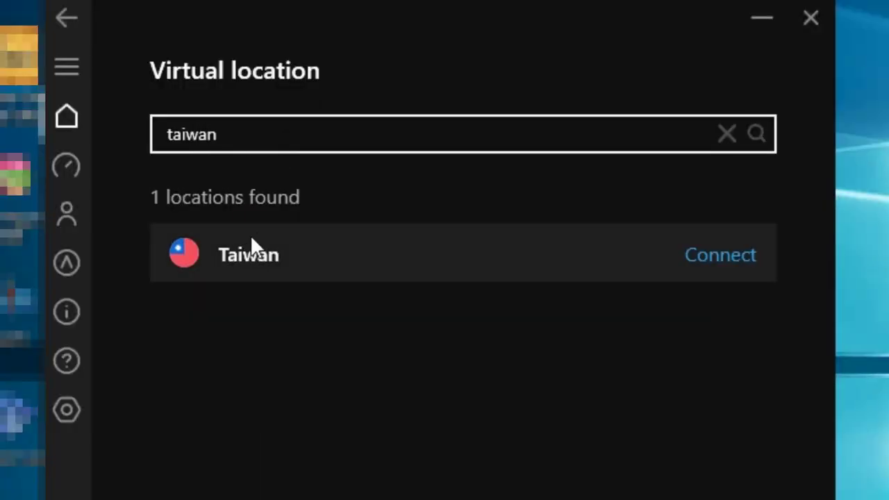
pyautogui.click(254, 249)
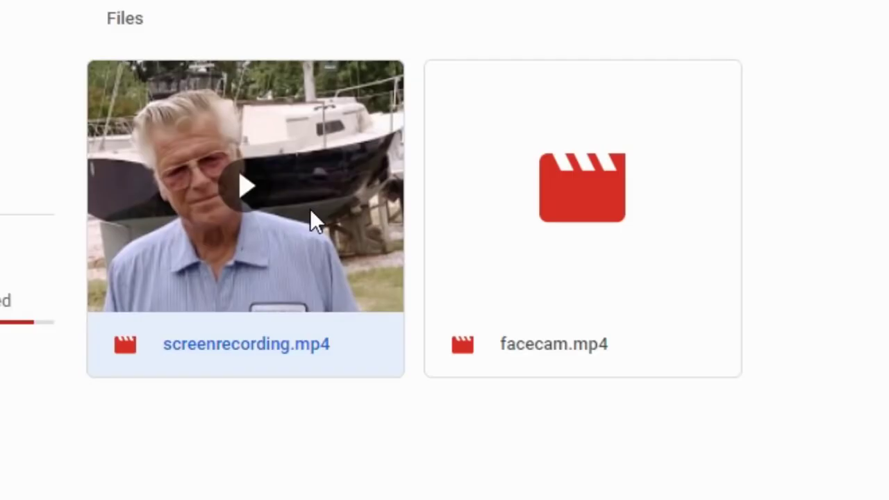
# - Download the screen recording file despite the virus-scan warning, then cancel the download
pyautogui.rightClick(311, 213)
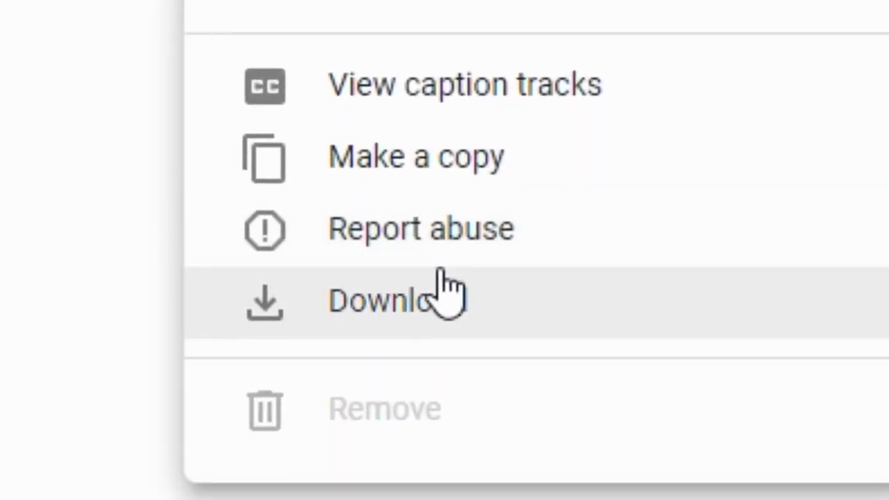
pyautogui.click(445, 288)
pyautogui.click(679, 341)
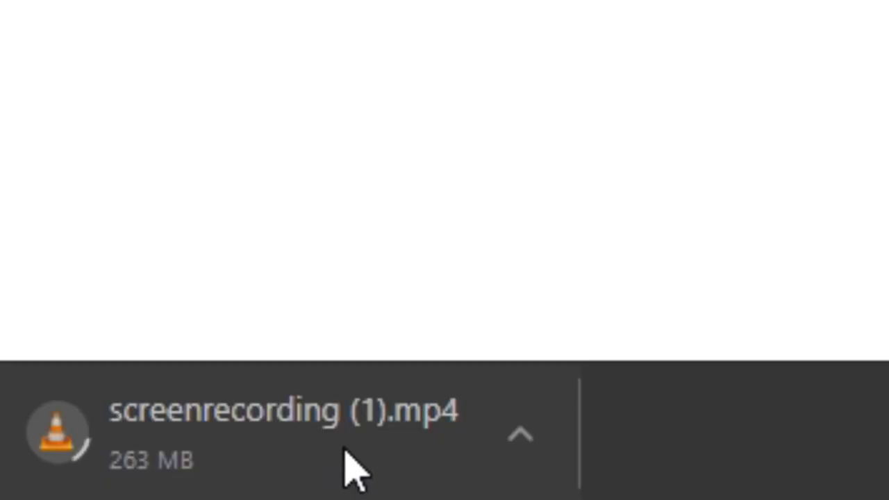
pyautogui.rightClick(344, 450)
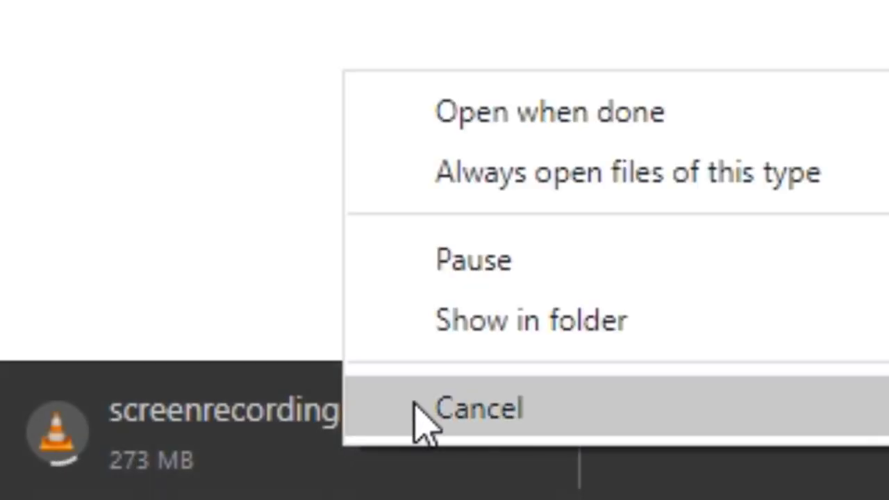
pyautogui.click(414, 406)
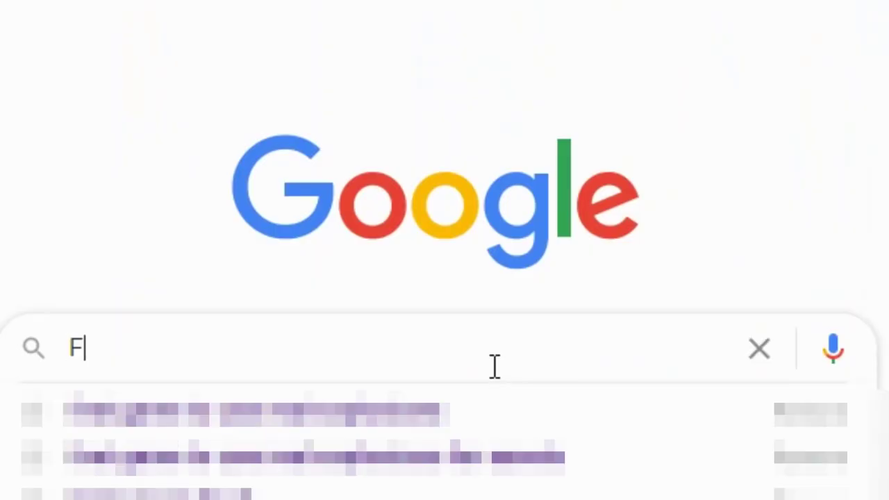
# - Search Google for 'Fast Online Hd video Converter' and go to page 2 of results
pyautogui.write('asrt')
pyautogui.press('BackSpace')
pyautogui.press('BackSpace')
pyautogui.write('t Onl')
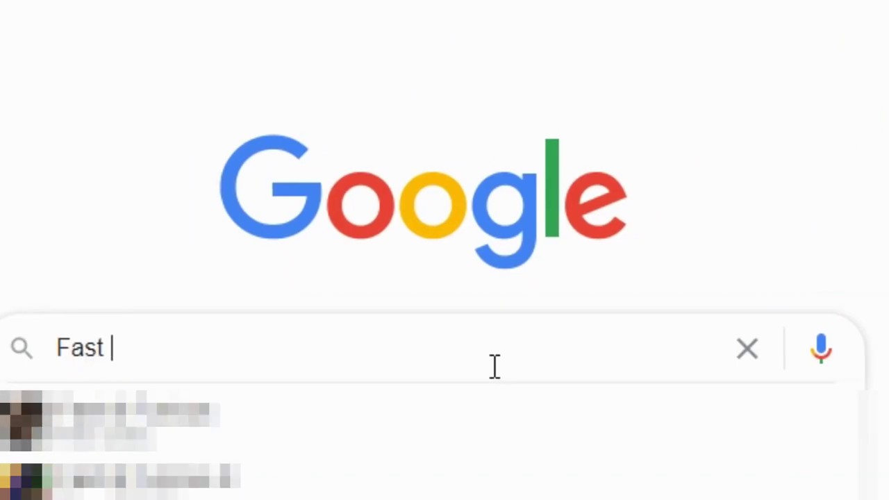
pyautogui.write('ine Hd ')
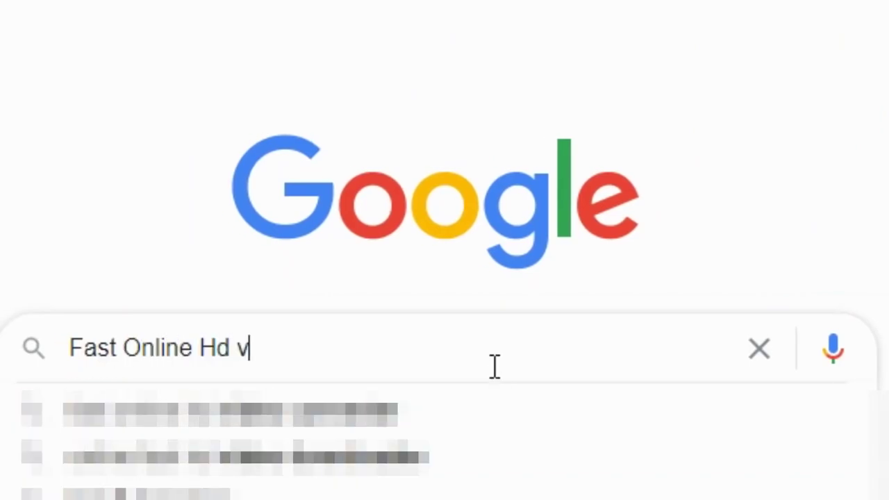
pyautogui.write('video Converte')
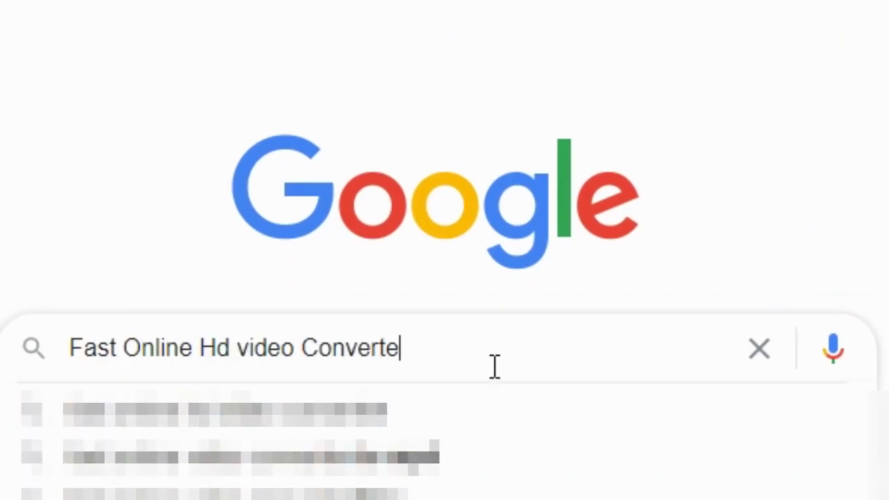
pyautogui.press('Return')
pyautogui.scroll(-20, 858, 173)
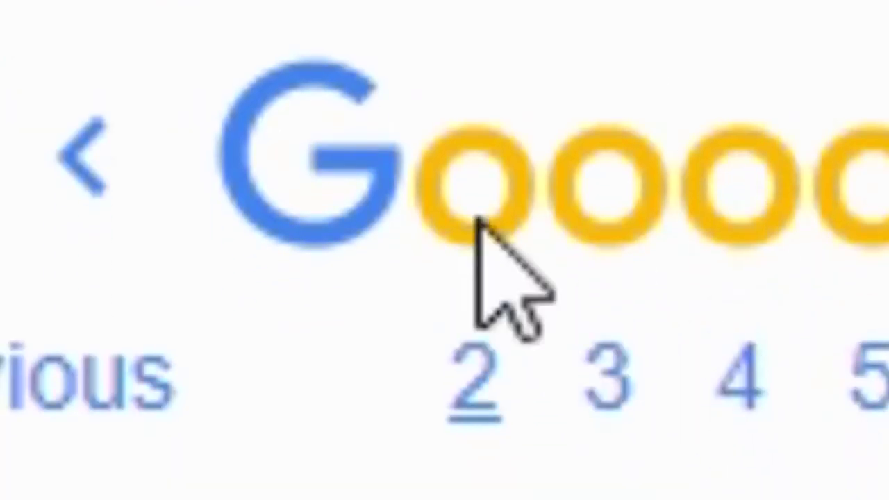
pyautogui.click(487, 248)
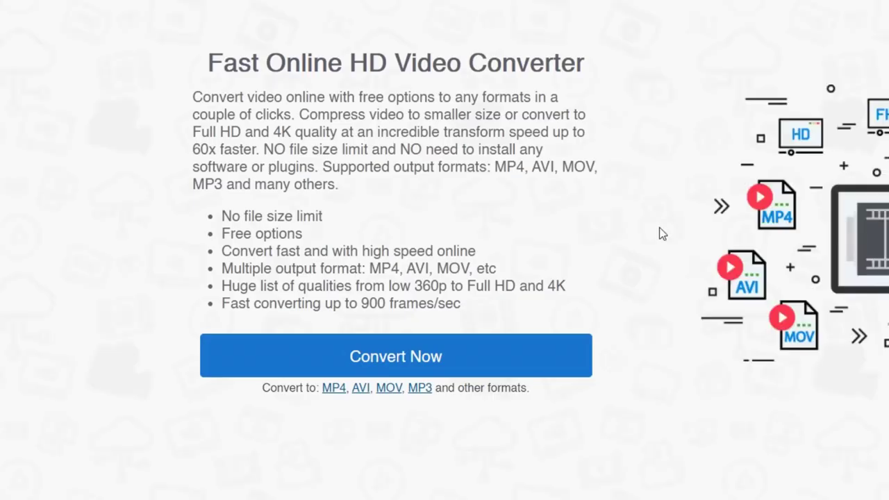
# - Open the Convert Now video-to-MP4 page and scroll down to its upload box
pyautogui.click(382, 358)
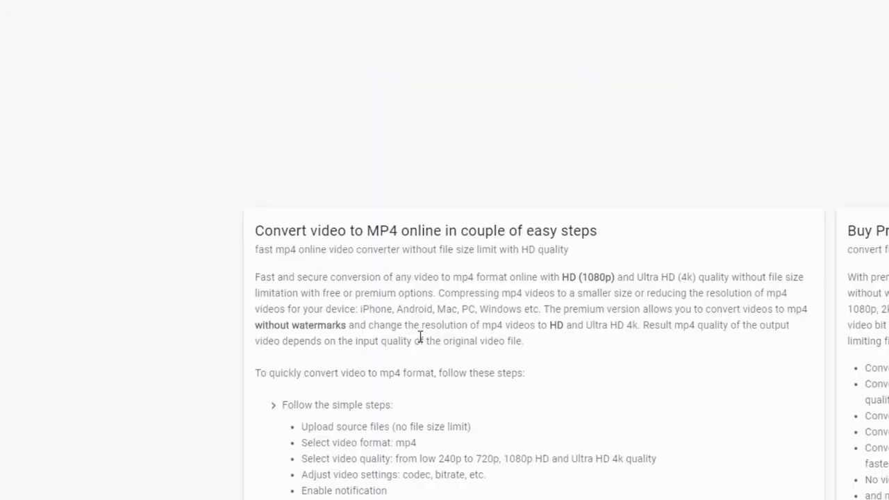
pyautogui.scroll(-8, 441, 310)
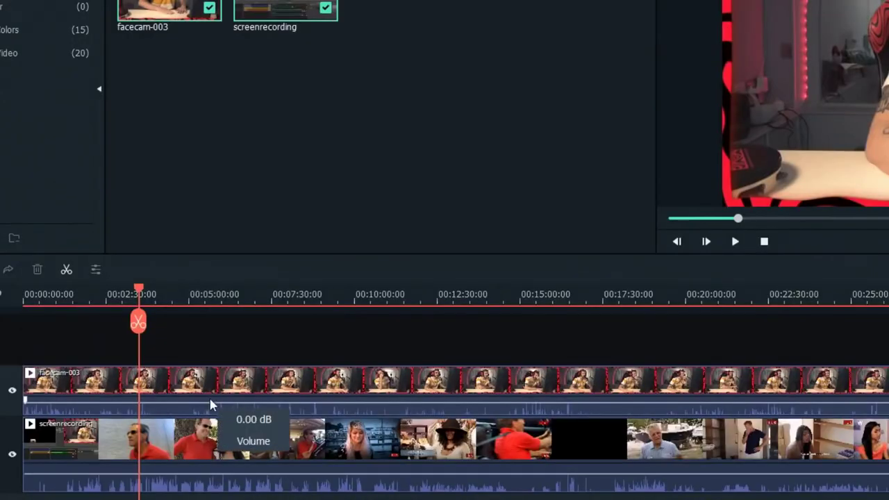
# - Align the facecam clip with the timeline start and move the playhead to about 00:03:10
pyautogui.click(211, 394)
pyautogui.moveTo(202, 394); pyautogui.dragTo(247, 385)
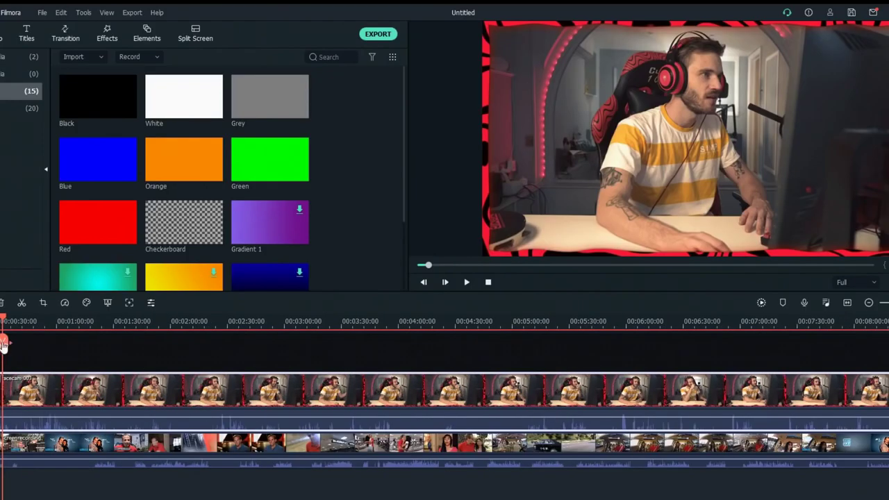
pyautogui.moveTo(4, 362); pyautogui.dragTo(745, 401)
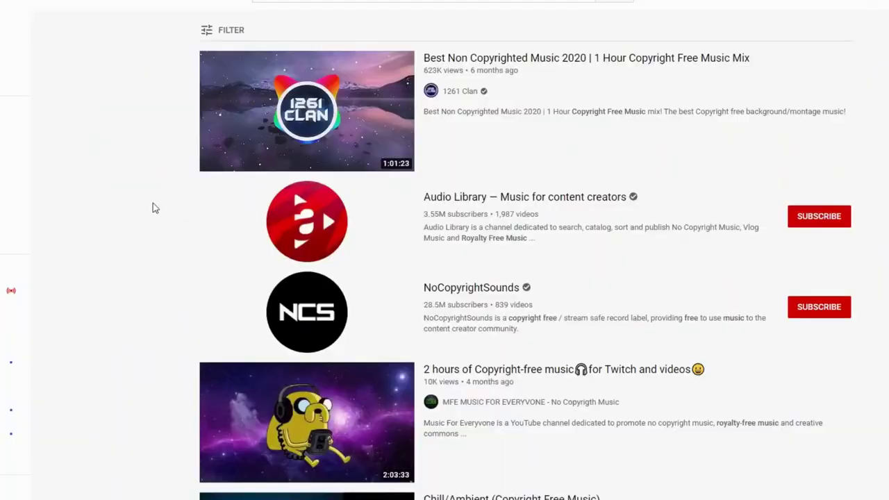
# - Scroll through the copyright-free music results to find Bensound - Ukulele
pyautogui.scroll(-4, 305, 229)
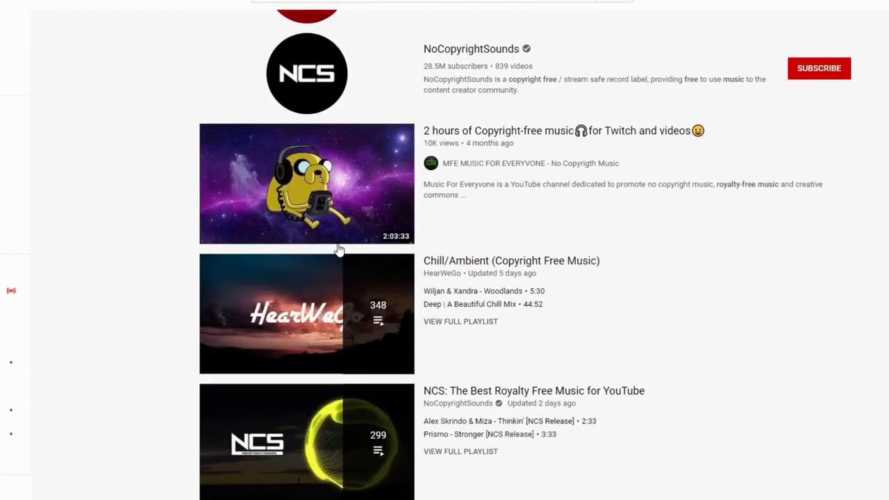
pyautogui.scroll(-10, 339, 249)
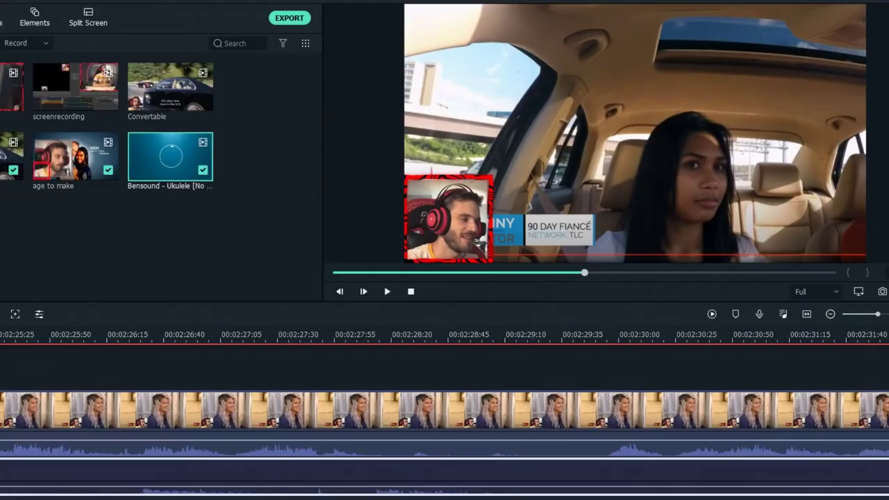
# - Zoom the timeline out and shrink the Pan & Zoom start frame to 1436 x 808
pyautogui.moveTo(877, 315); pyautogui.dragTo(859, 316)
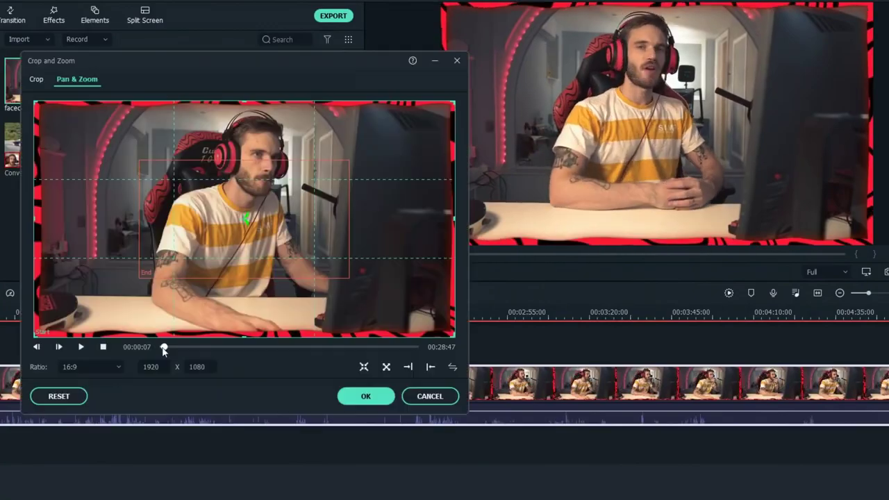
pyautogui.moveTo(453, 336); pyautogui.dragTo(348, 294)
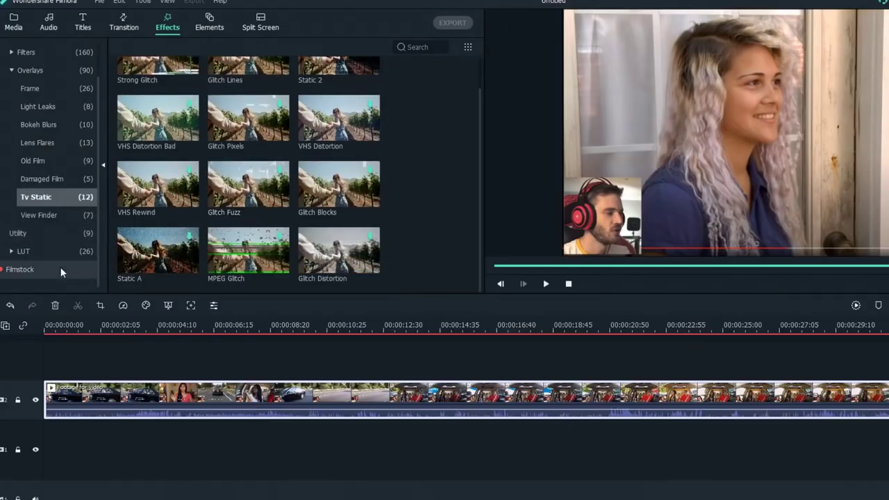
# - Browse the Color Correction and Faux Film effects, then detach the clip's audio
pyautogui.click(34, 161)
pyautogui.click(31, 196)
pyautogui.click(22, 88)
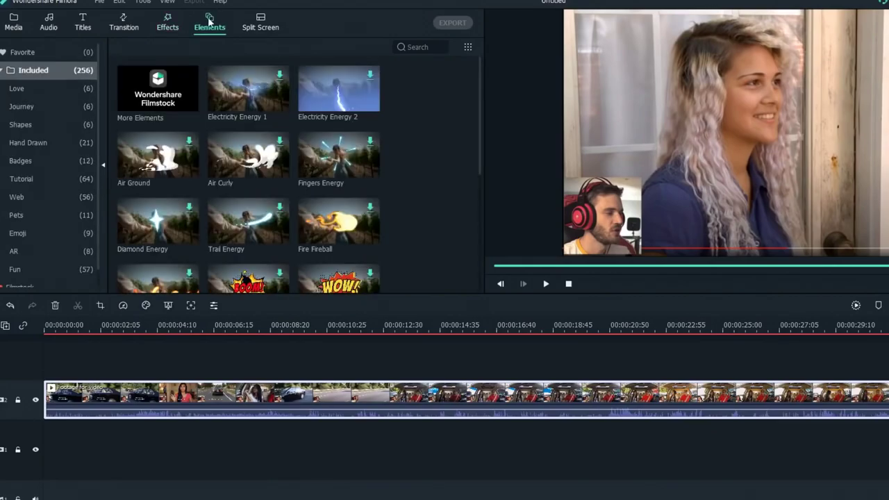
pyautogui.click(28, 109)
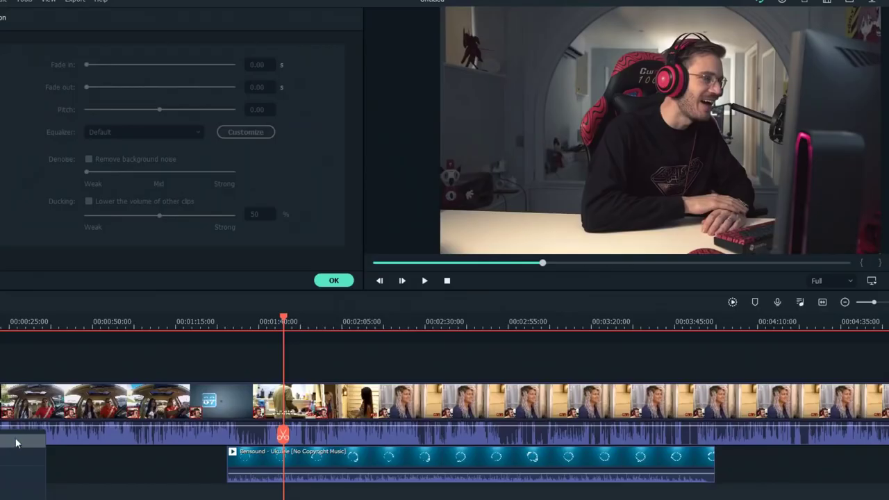
pyautogui.rightClick(76, 410)
pyautogui.click(129, 306)
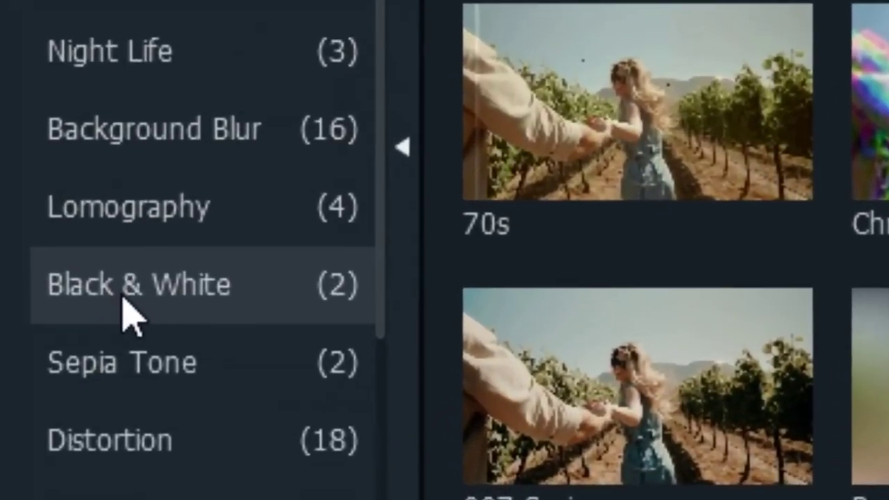
# - Show the Black & White filters and move the emoji overlay up and to the right
pyautogui.click(62, 198)
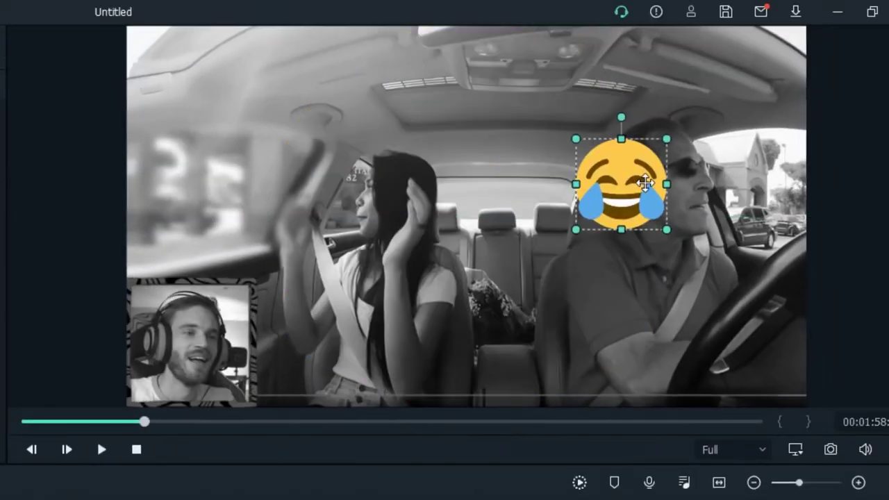
pyautogui.moveTo(644, 182); pyautogui.dragTo(694, 166)
# - Search Google for 'pewdiepie meme'
pyautogui.write('pewdiepi')
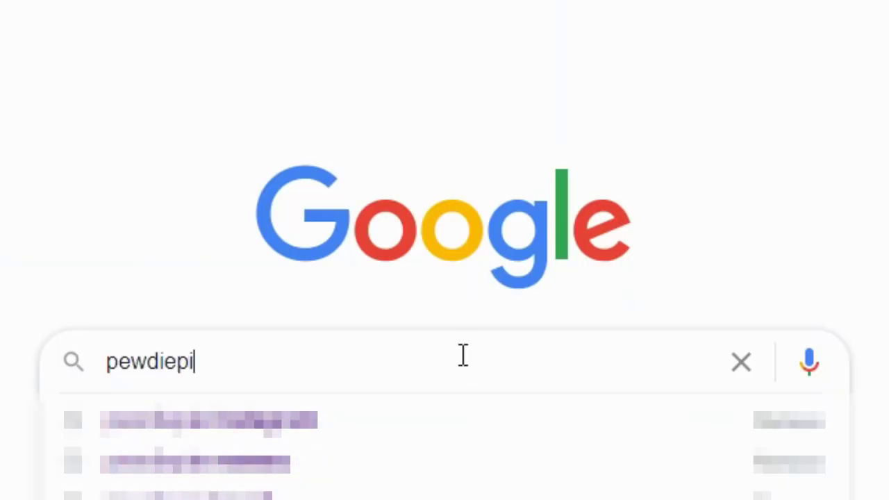
pyautogui.write('e meme')
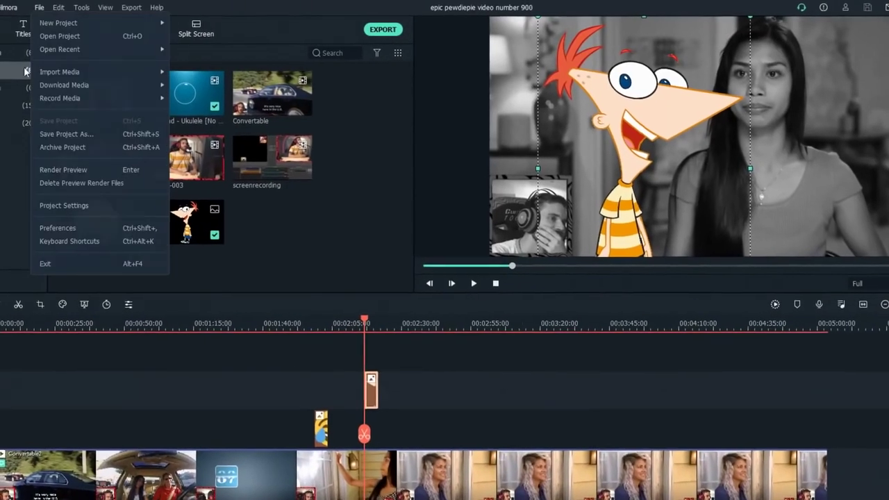
# - Save the project under its current name as a new file in Filmora Projects
pyautogui.hotkey('ctrl', 'shift', 's')
pyautogui.press('Return')
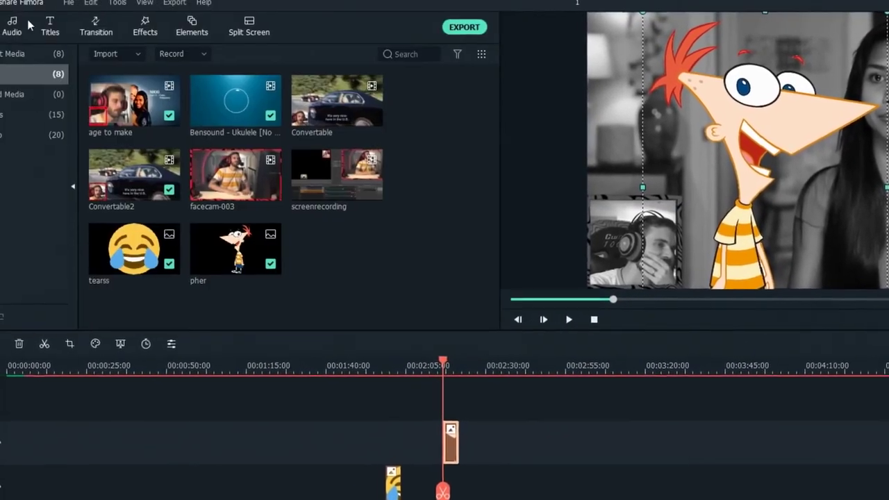
pyautogui.click(60, 3)
pyautogui.click(105, 143)
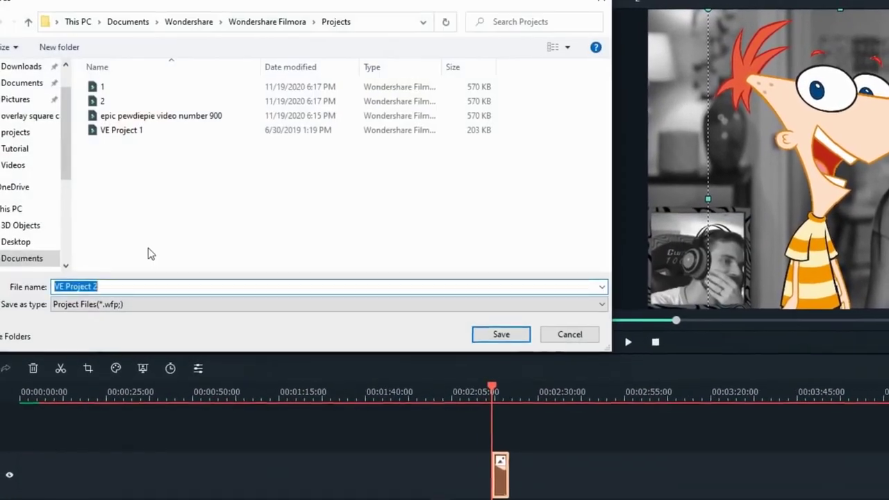
pyautogui.press('Return')
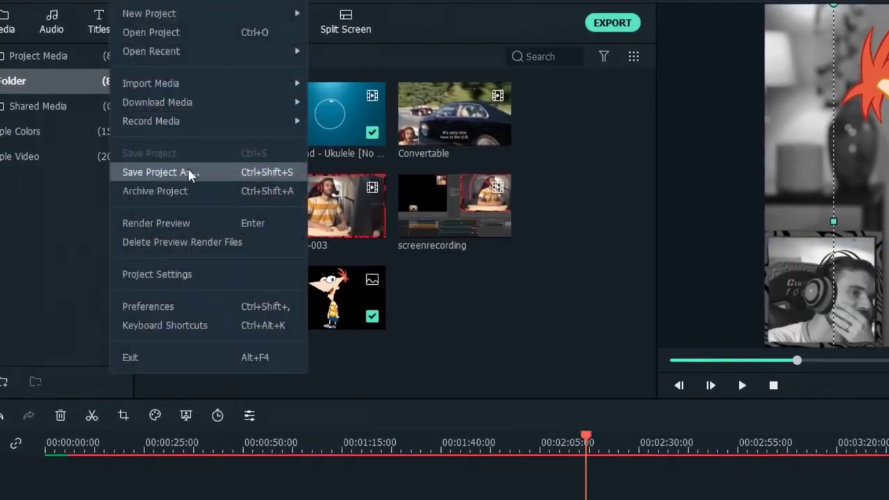
pyautogui.click(188, 173)
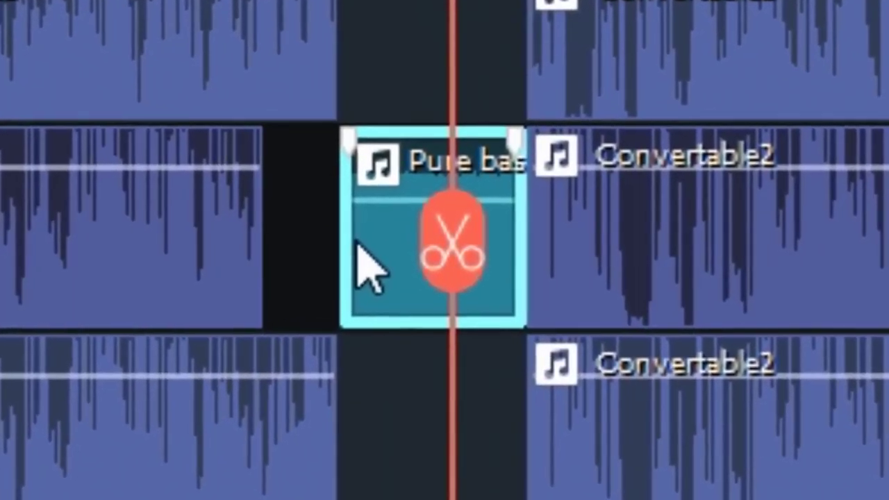
# - Drop the Pure bass sound effect into the gap in the middle audio track
pyautogui.click(387, 270)
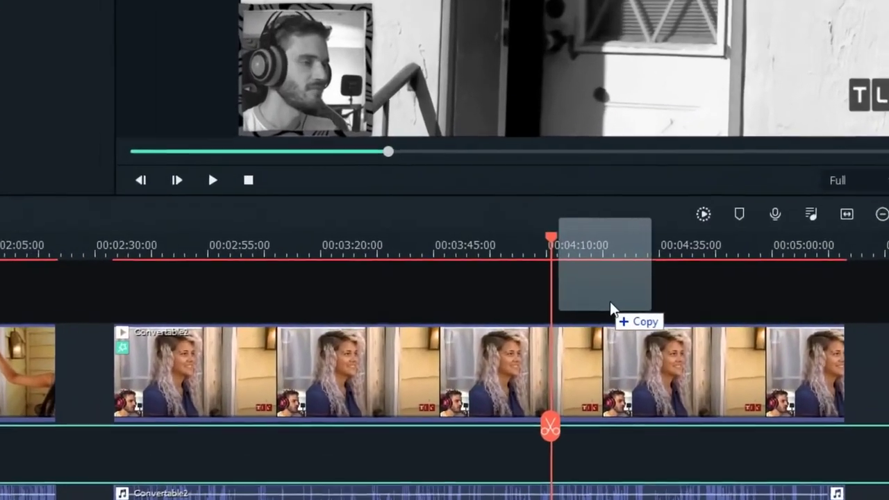
# - Place a copy of the media-bin clip at the start of the timeline track
pyautogui.moveTo(610, 307); pyautogui.dragTo(553, 317)
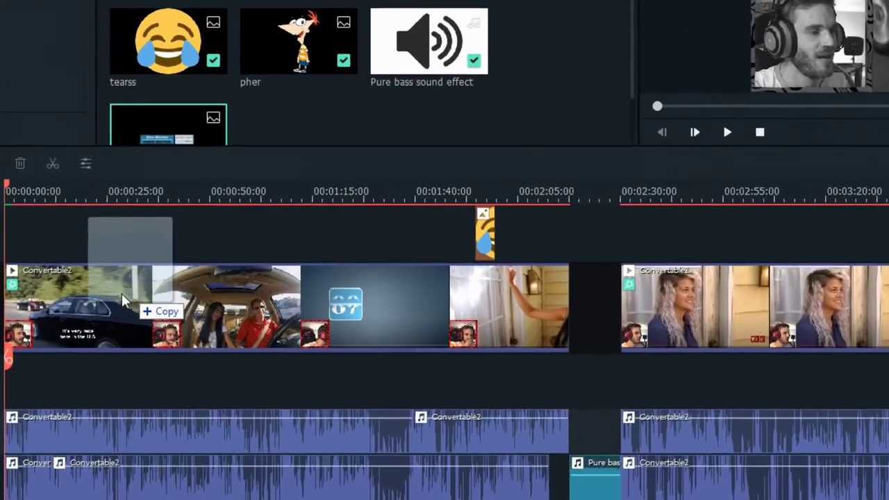
pyautogui.moveTo(121, 293); pyautogui.dragTo(97, 196)
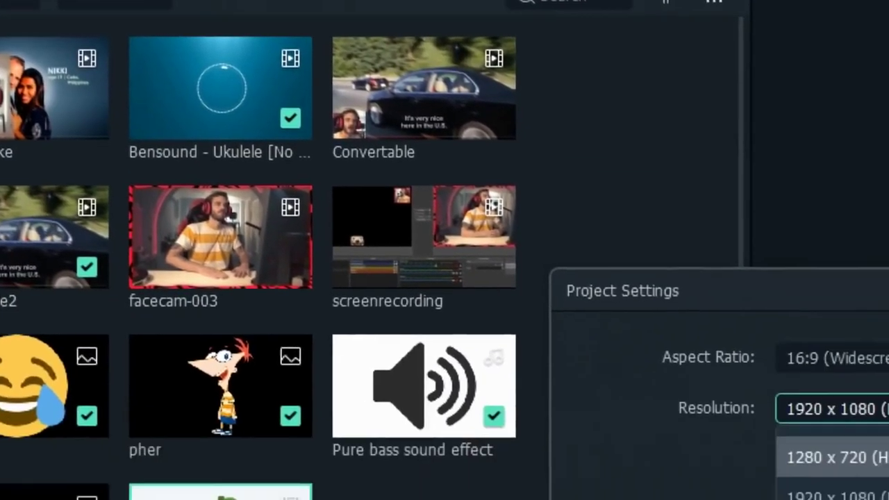
# - Set the project resolution to 1280 x 720, then bring up the online video-to-MP4 converter
pyautogui.click(760, 452)
pyautogui.click(438, 200)
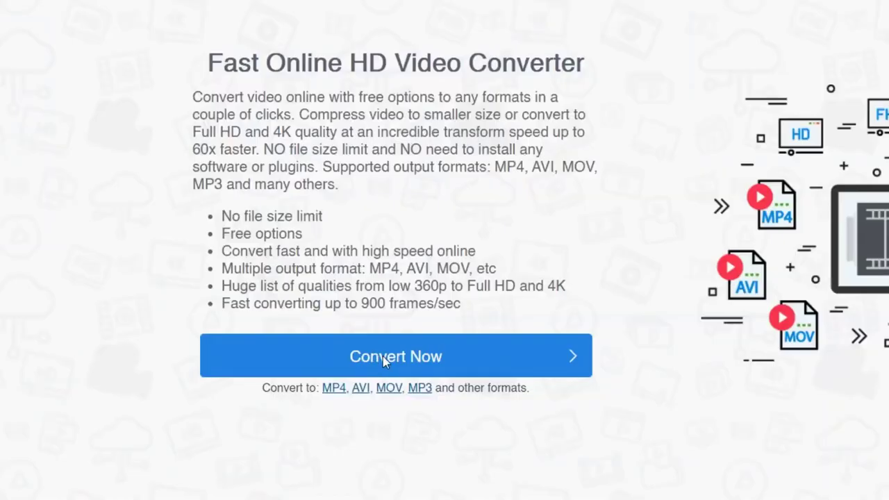
pyautogui.click(383, 357)
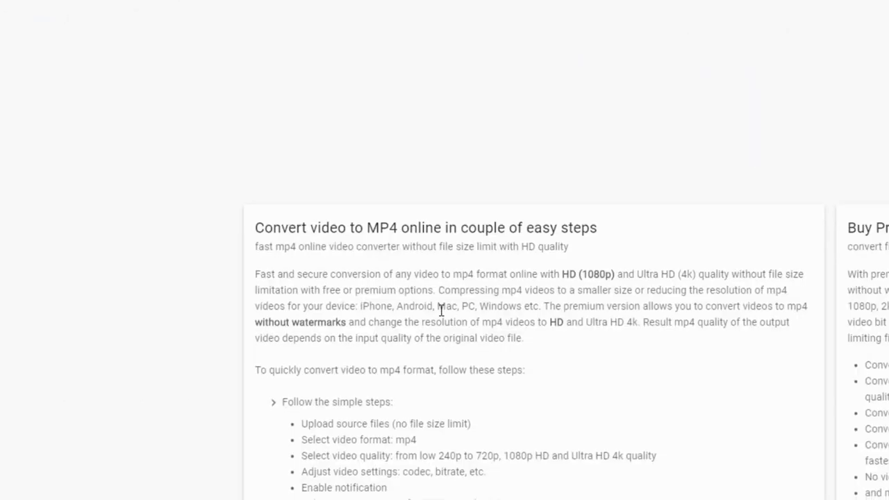
# - Upload the rendered video file in YouTube Studio and advance to the visibility step
pyautogui.scroll(-6, 441, 311)
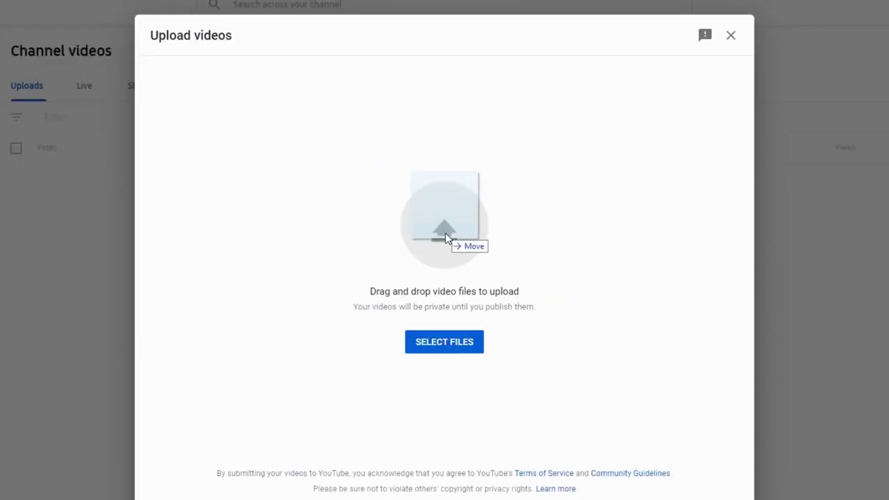
pyautogui.moveTo(447, 239); pyautogui.dragTo(448, 237)
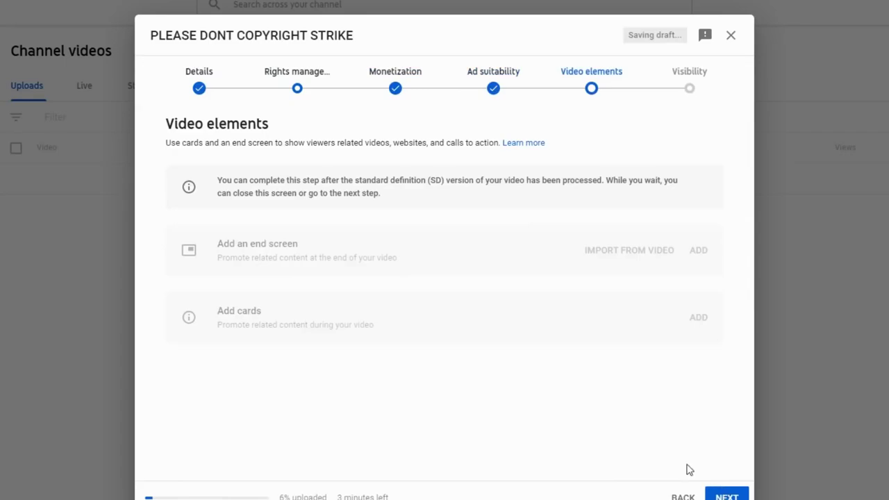
pyautogui.click(727, 496)
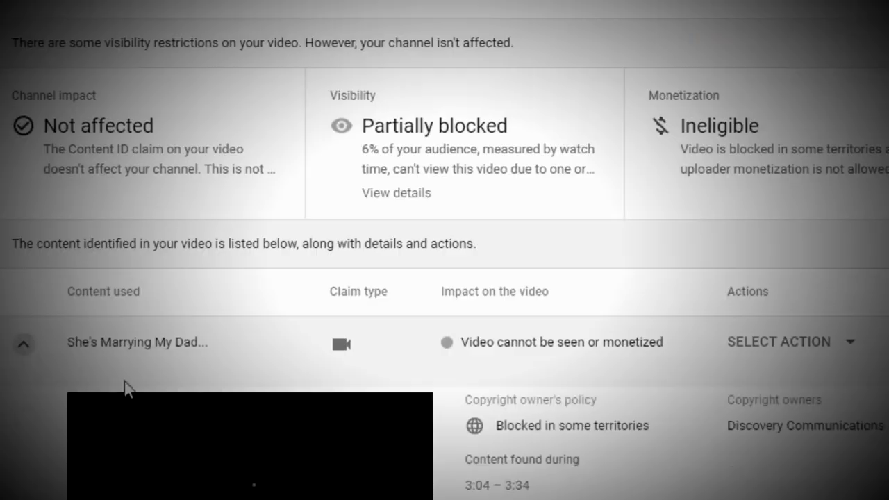
# - Show the SELECT ACTION choices for the second claim on the copyright page
pyautogui.scroll(-3, 123, 389)
pyautogui.click(842, 407)
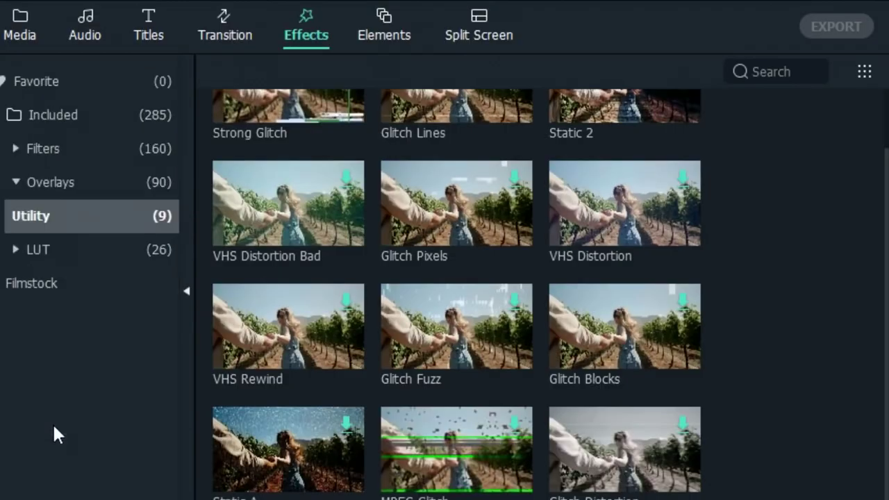
# - Browse the Utility, LUT and Included effects, then switch to the Elements library
pyautogui.click(38, 250)
pyautogui.click(64, 316)
pyautogui.click(45, 117)
pyautogui.click(31, 150)
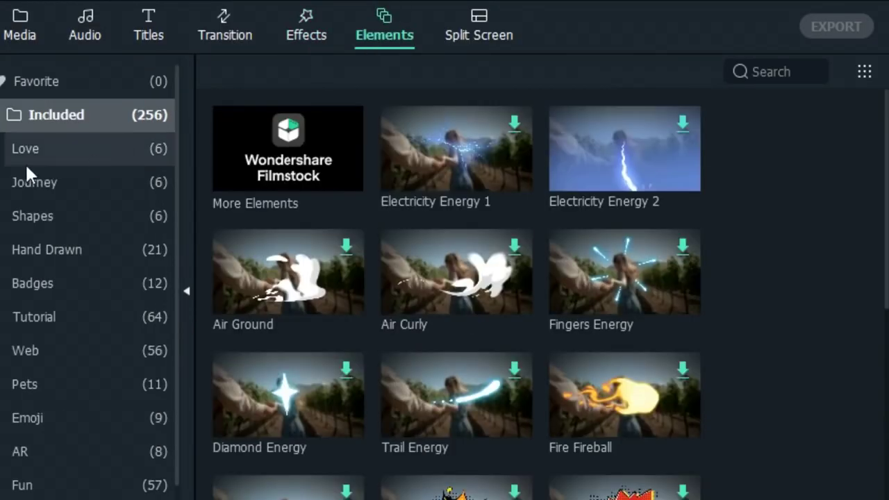